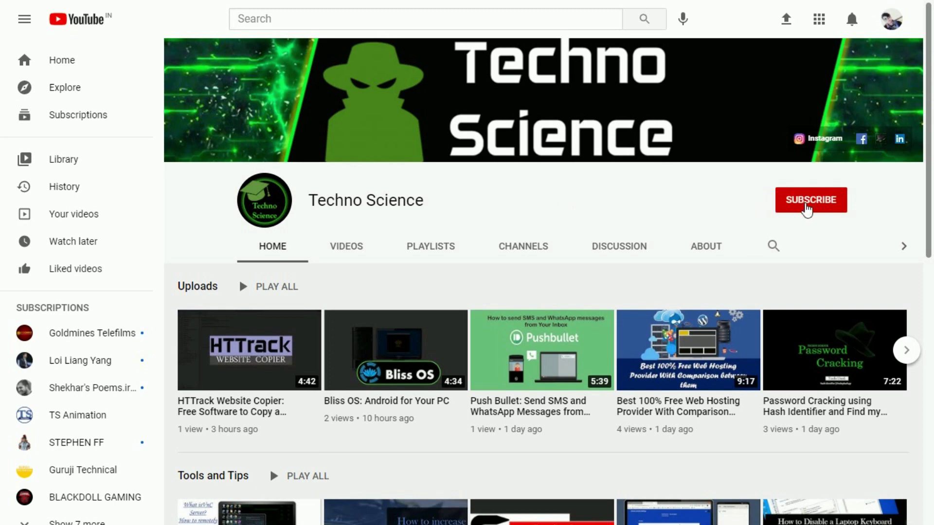
Subscribe to the Techno Science channel with the bell set to All notifications.
left_click(805, 200)
left_click(836, 201)
left_click(777, 232)
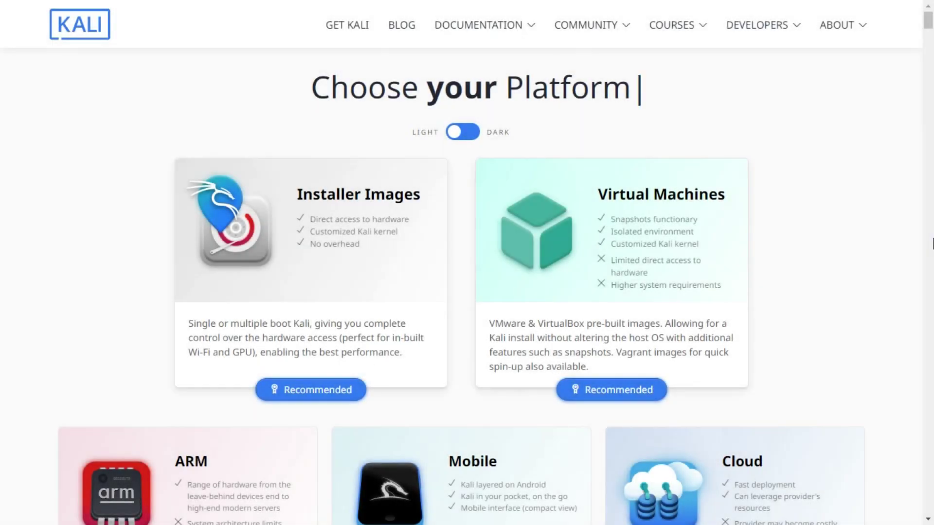
Go to the Live Boot downloads and get the 64-bit Kali 2022.4 live ISO (3.8 GB).
scroll(933, 243, "down", 5)
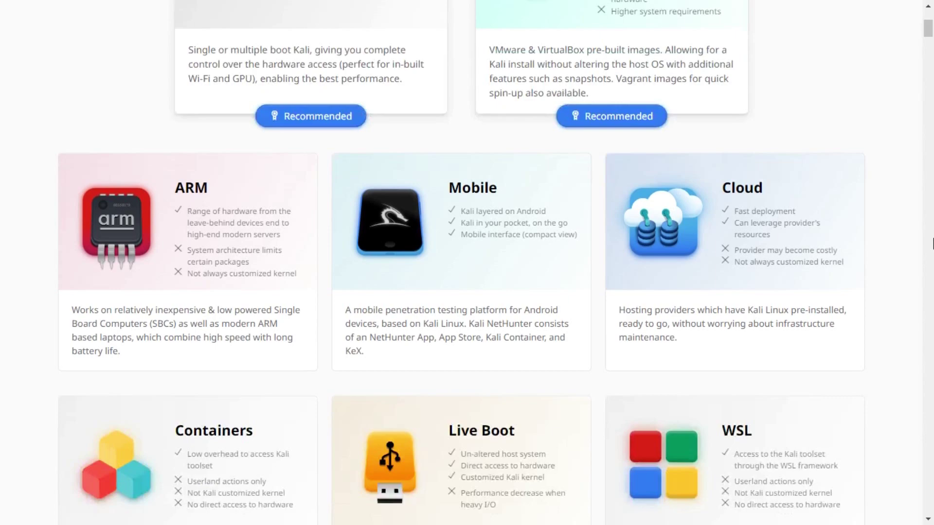
scroll(932, 243, "down", 1)
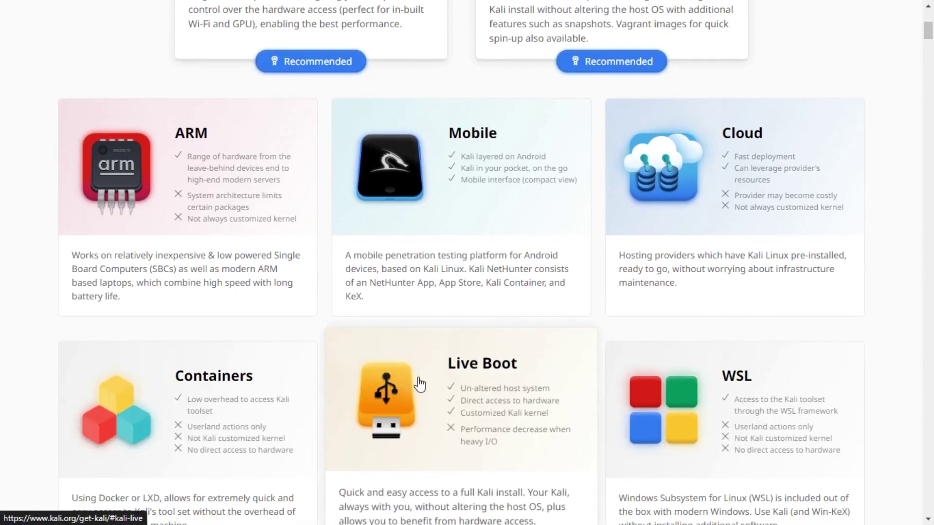
left_click(419, 384)
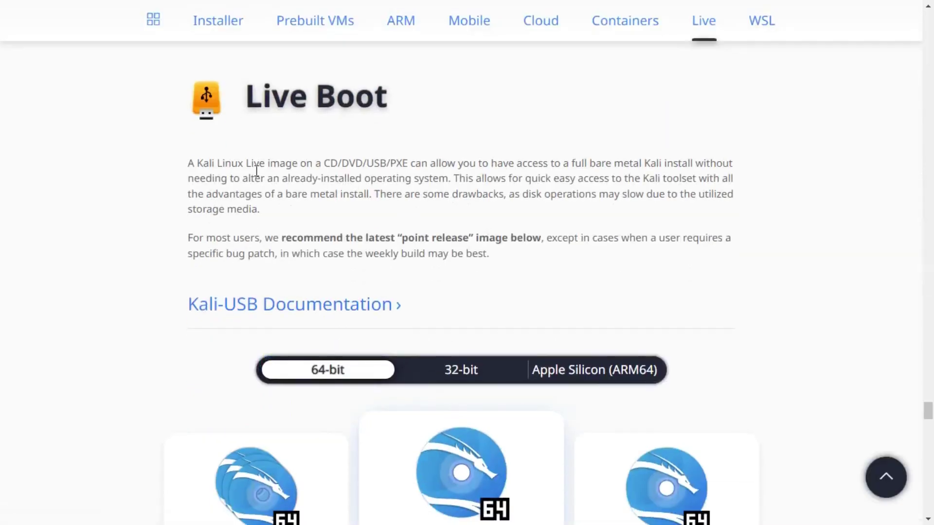
scroll(275, 182, "down", 5)
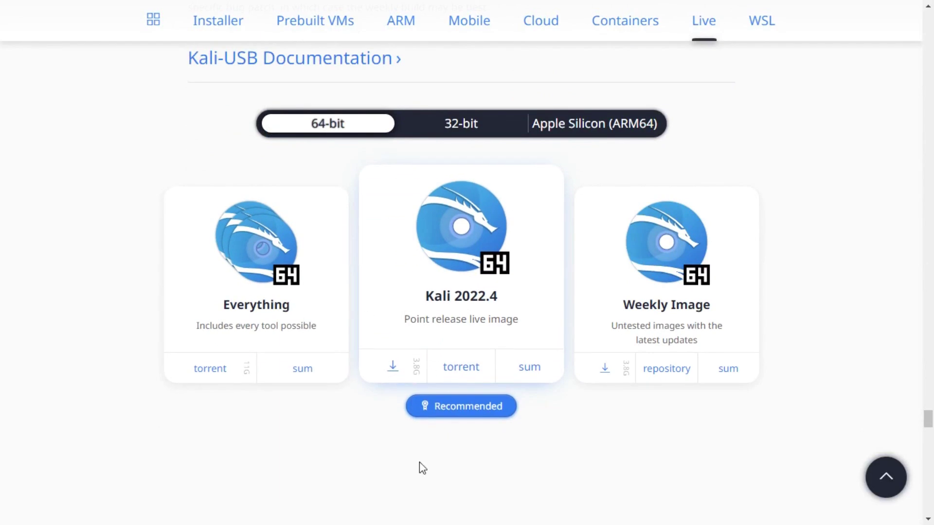
scroll(422, 468, "down", 3)
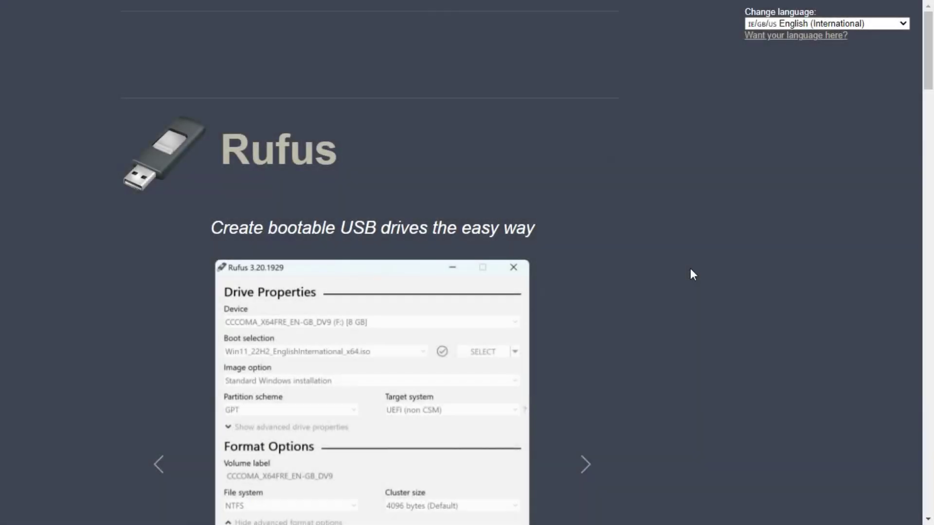
Download rufus-3.21.exe from the Rufus website's Download section.
scroll(692, 274, "down", 10)
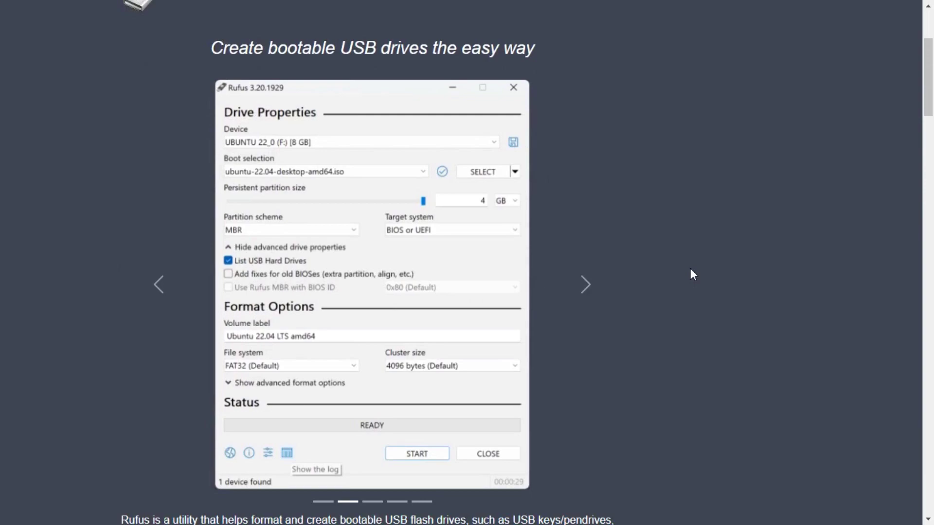
left_click(181, 360)
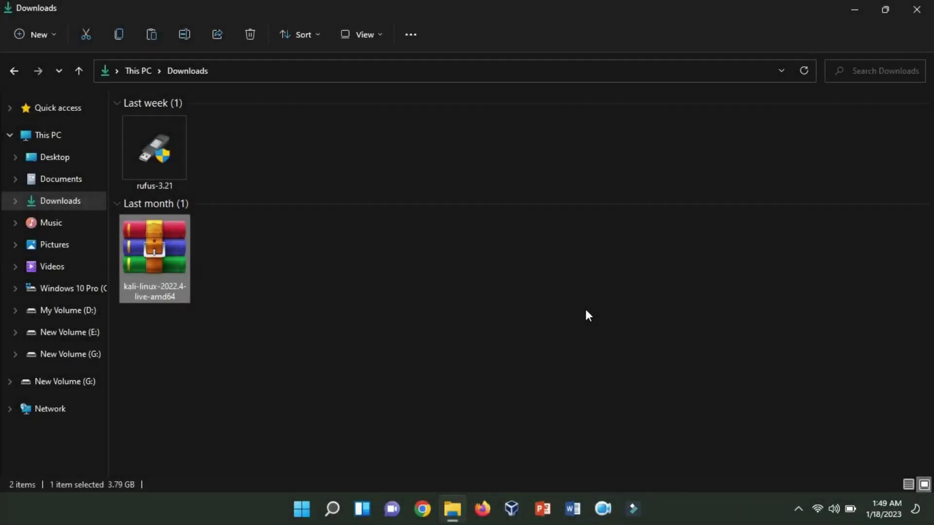
Launch the downloaded rufus-3.21 from the Downloads folder.
left_click(436, 331)
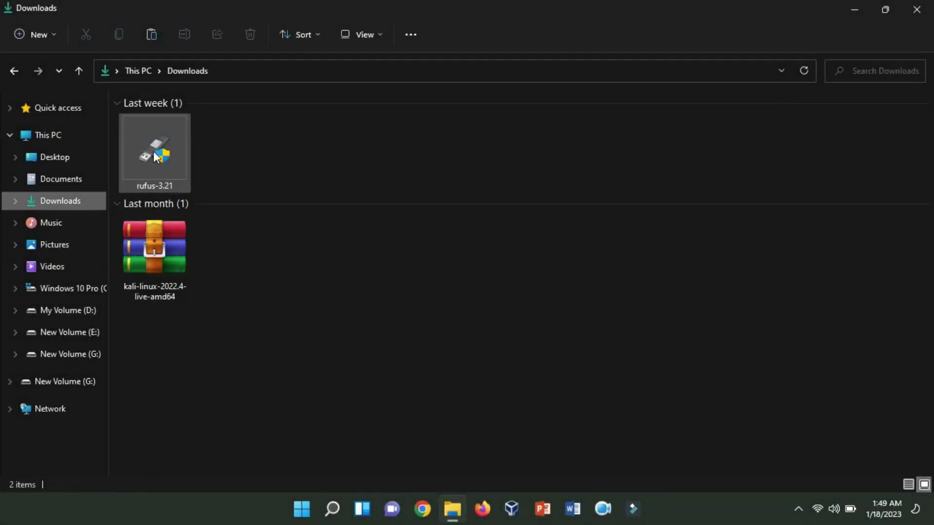
left_click(155, 151)
double_click(155, 153)
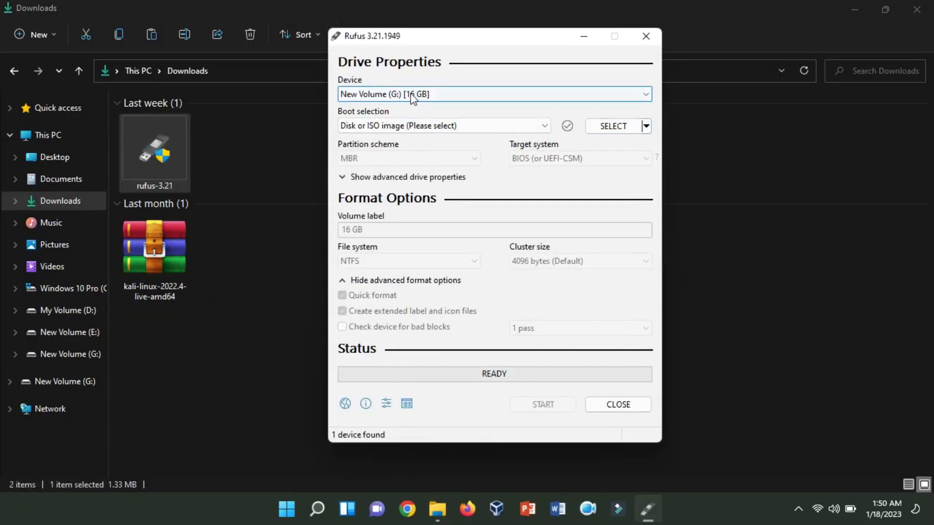
Load kali-linux-2022.4-live-amd64.iso for drive G: with a 7 GB persistent partition.
left_click(611, 129)
left_click(394, 187)
left_click(495, 181)
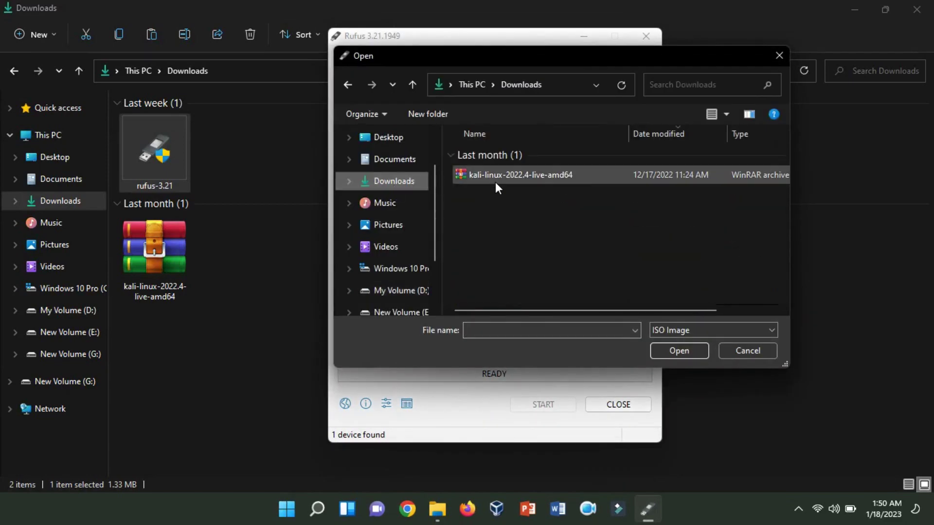
left_click(681, 346)
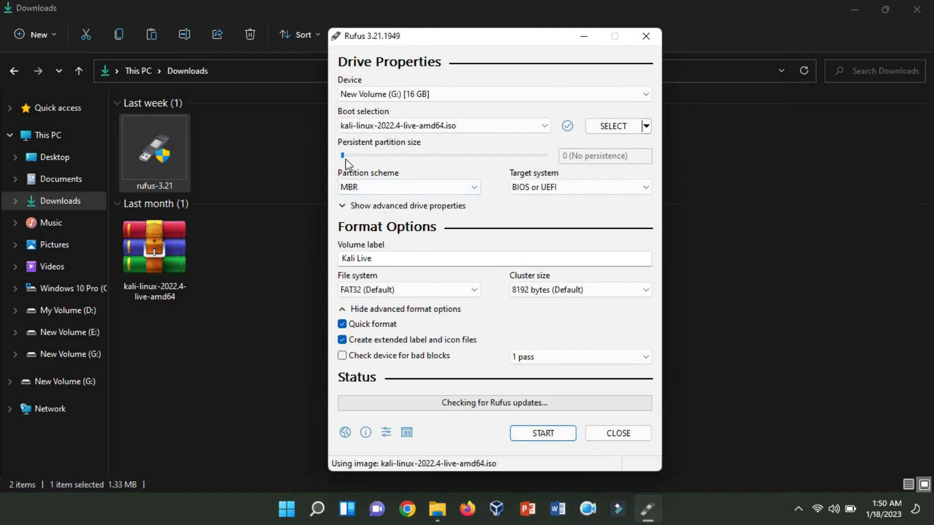
left_click_drag(345, 159, 495, 156)
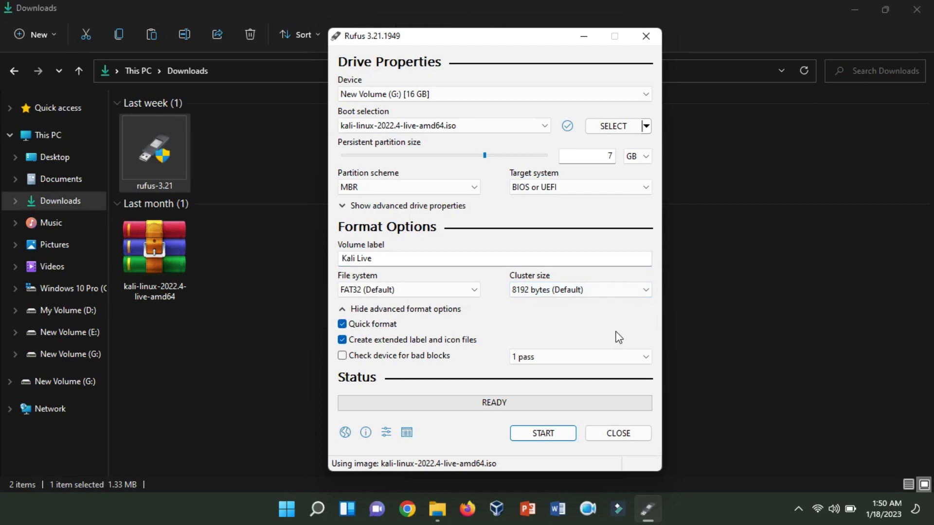
Write the Kali image to drive G:, accepting the data-erase warning, then close Rufus.
left_click(541, 433)
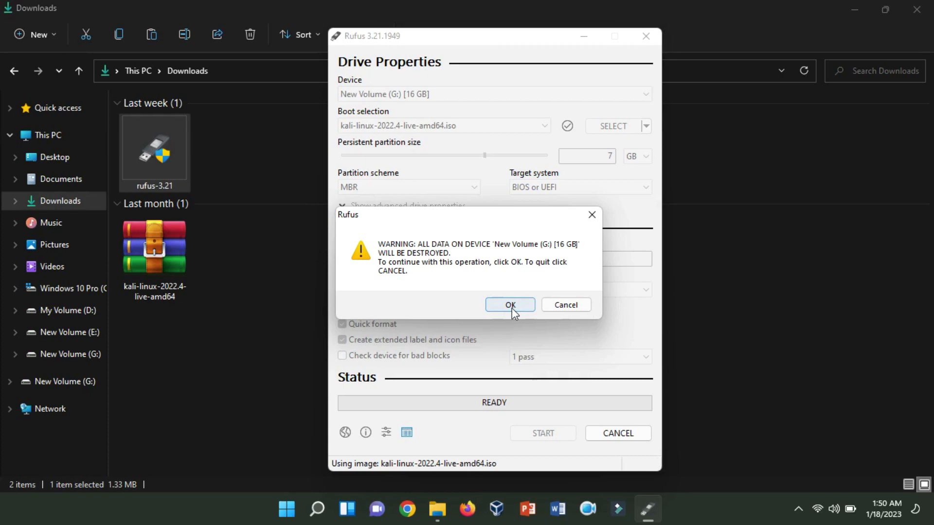
left_click(511, 307)
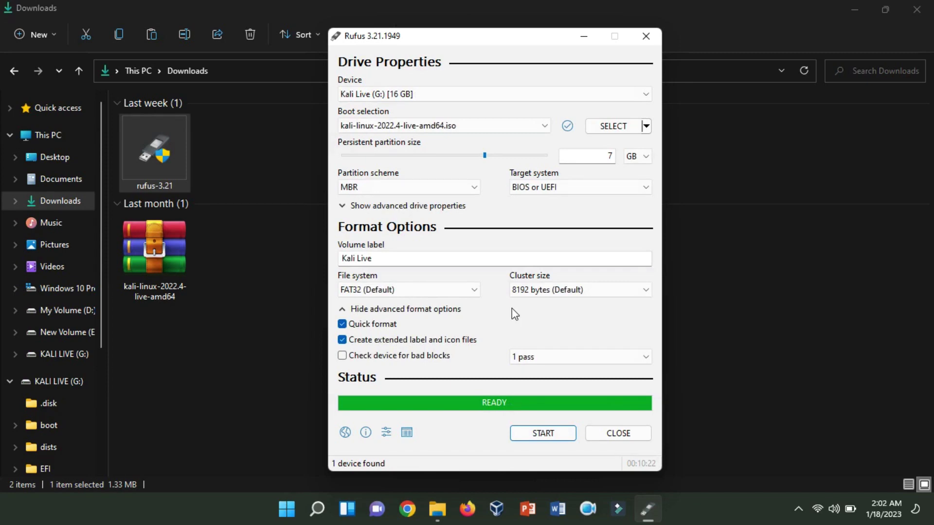
left_click(628, 433)
Clear the file selection and restart the PC into its boot menu.
left_click(553, 406)
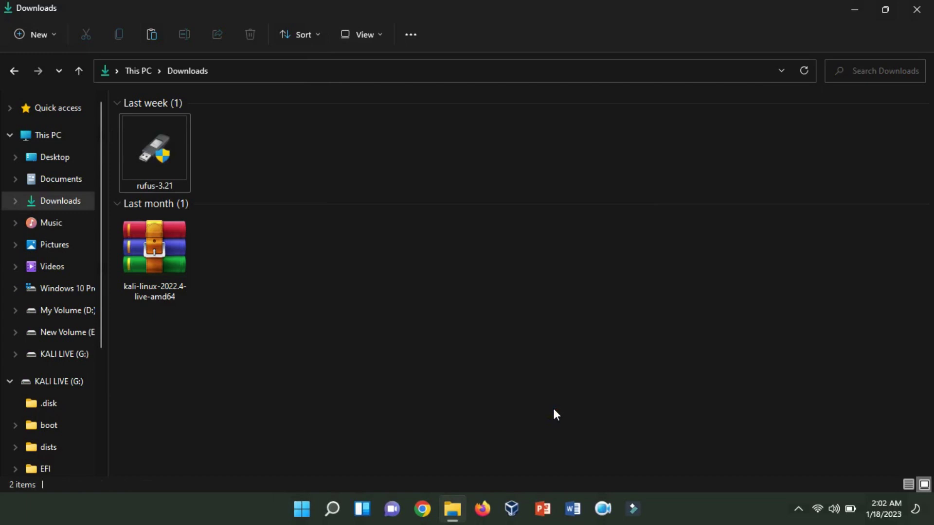
left_click(510, 506)
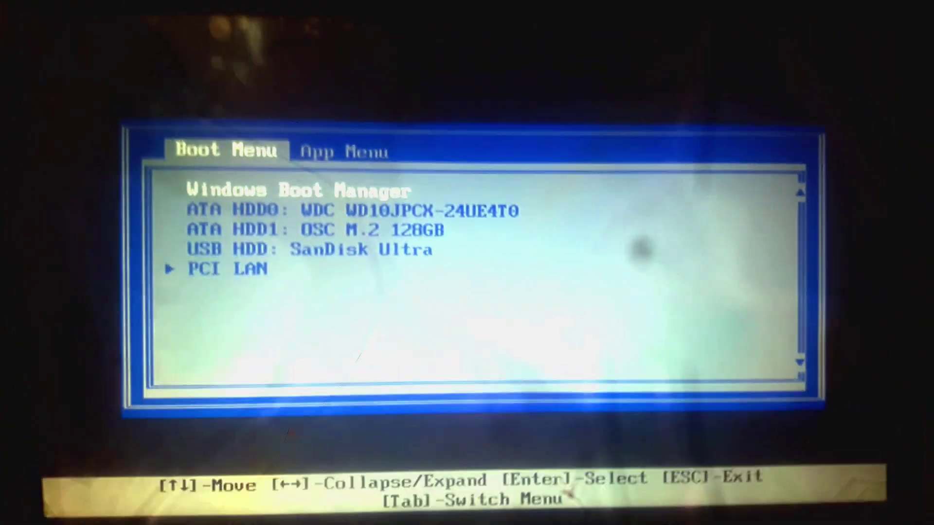
Boot Kali Linux from the USB HDD: SanDisk Ultra entry and open a terminal.
key("Down")
key("Down")
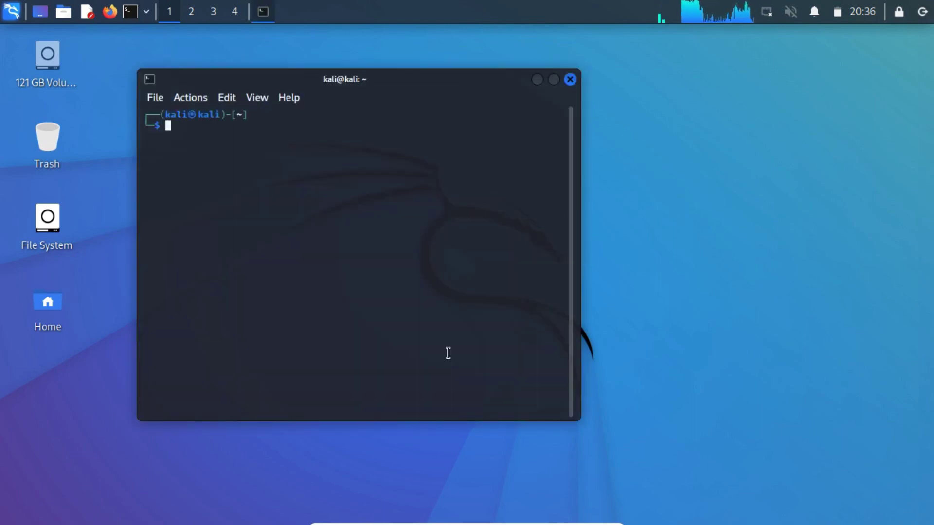
Set QTerminal's colour scheme to GreenOnBlack in Preferences and apply it.
left_click(155, 98)
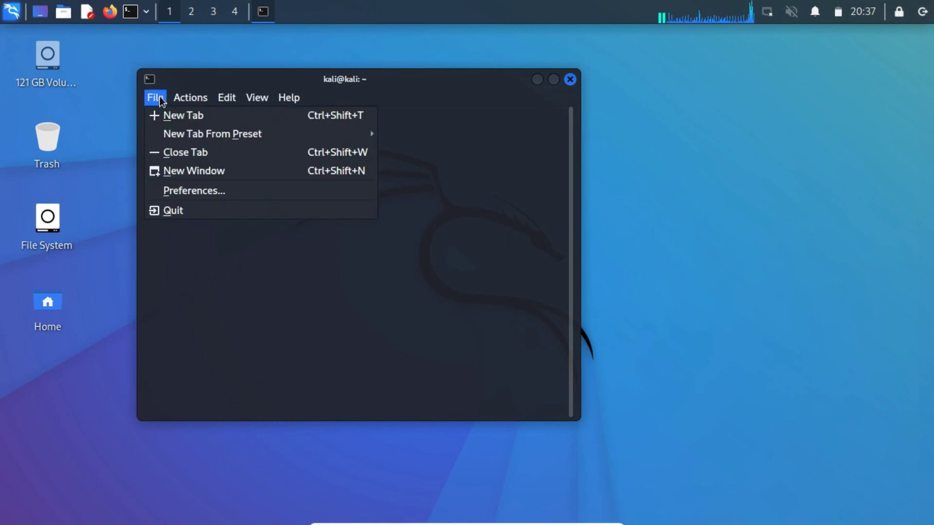
left_click(199, 189)
left_click(414, 92)
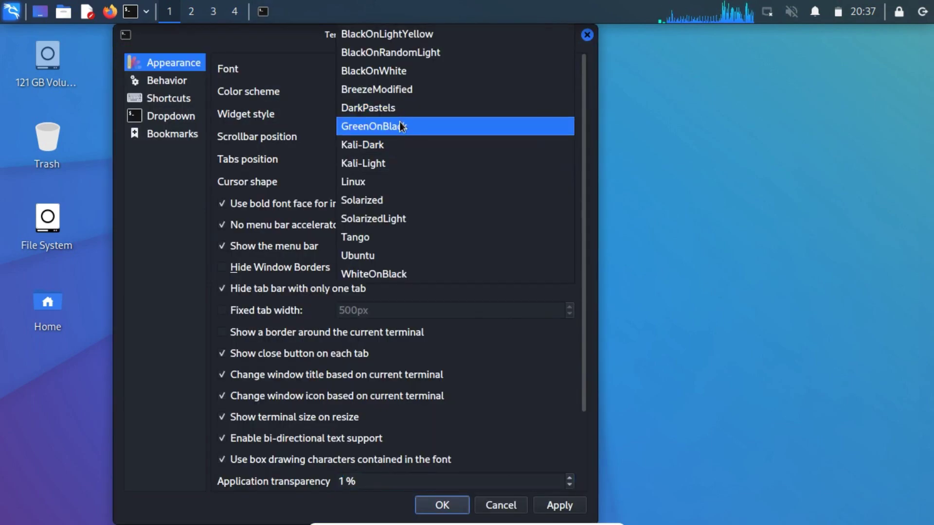
left_click(399, 124)
left_click(560, 506)
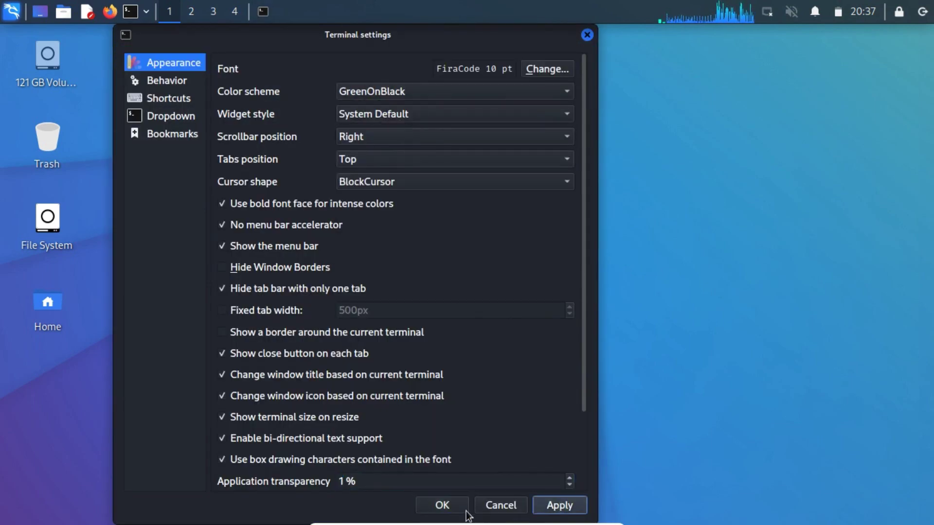
left_click(442, 509)
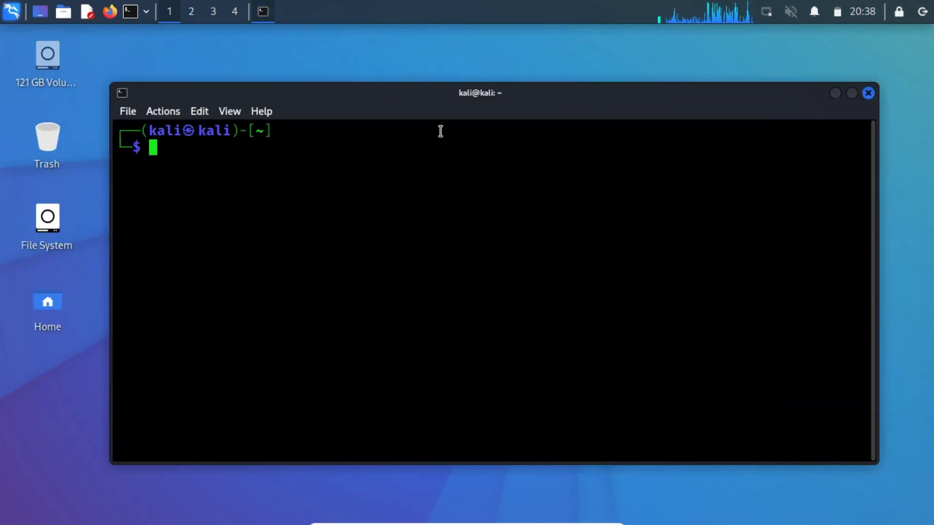
Run sudo fdisk -l, highlight the 7G /dev/sdb2 partition, and resize and reposition the terminal.
type("sudo fdisk -l")
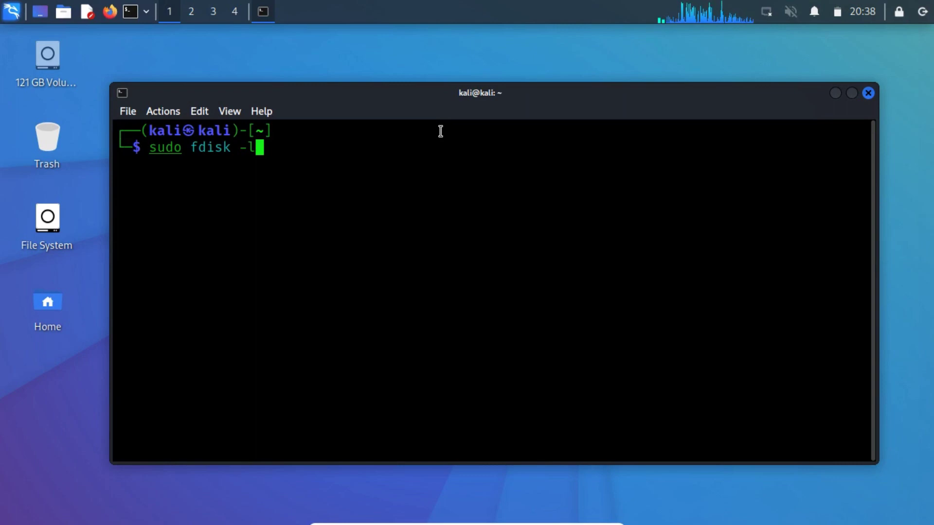
key("Return")
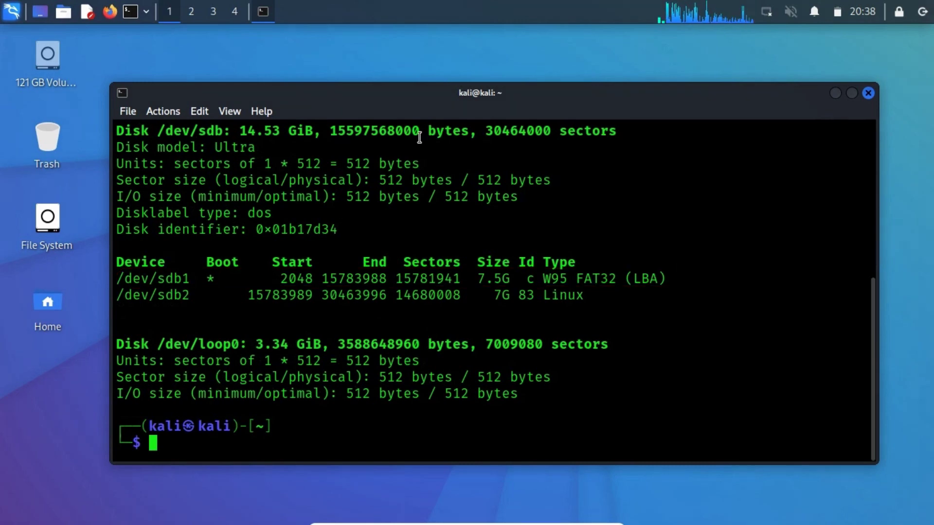
left_click_drag(118, 296, 599, 298)
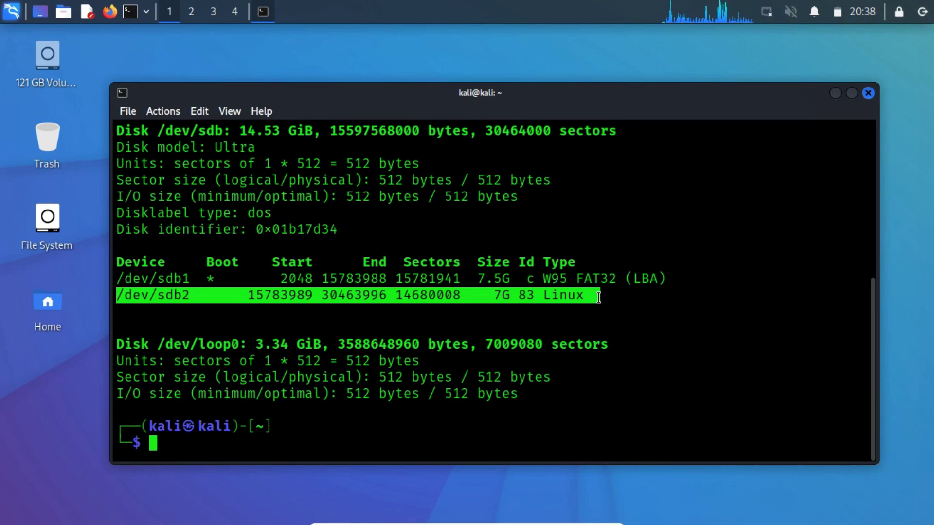
left_click_drag(481, 464, 492, 521)
left_click_drag(488, 85, 466, 64)
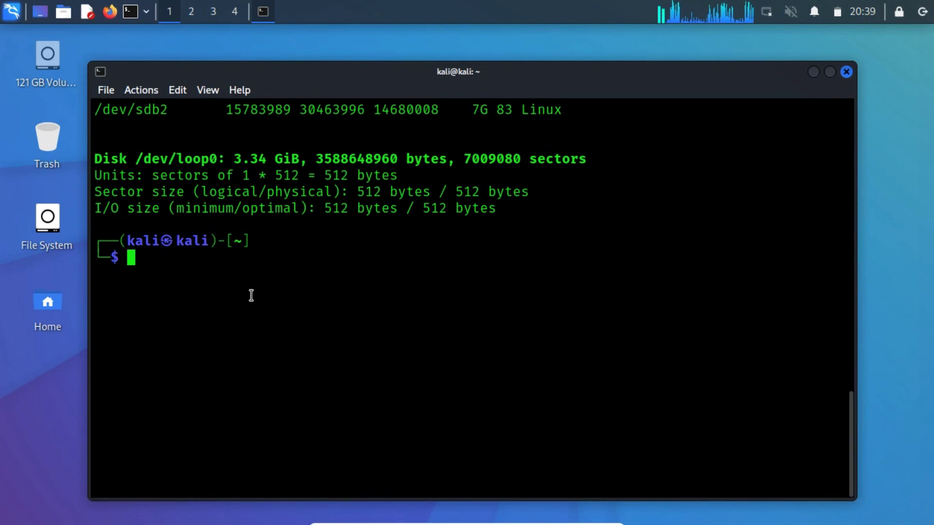
Create /mnt/my_usb with sudo mkdir -p and mount /dev/sdb2 on it.
type("sudo mkdir")
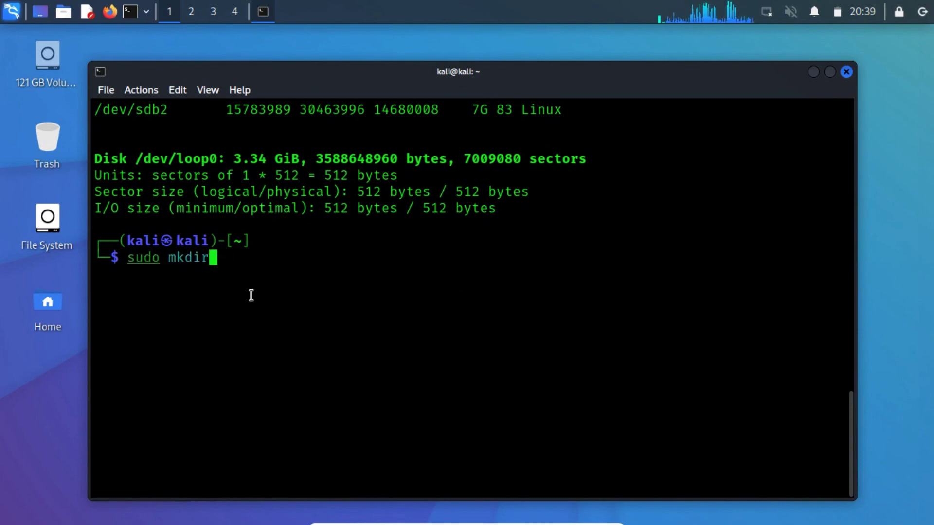
type(" -p /mnt/my_usb")
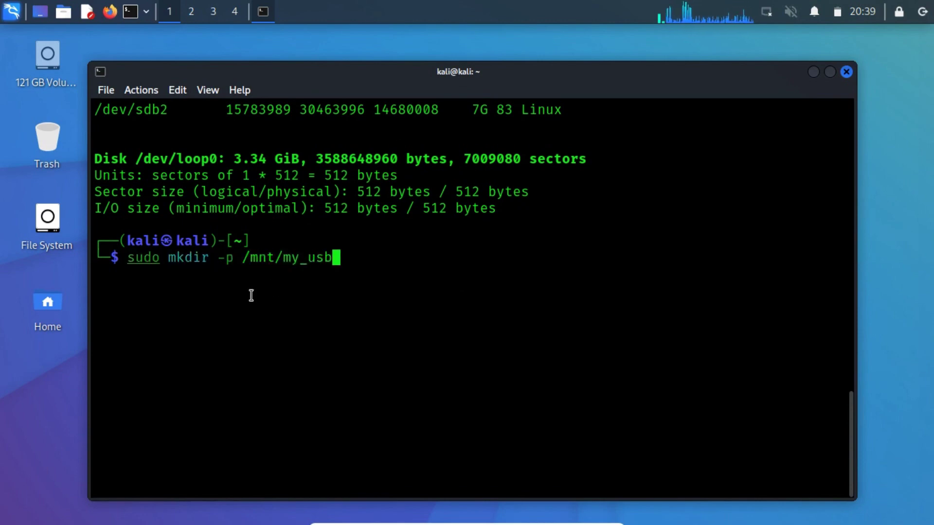
key("Return")
type("sudo ")
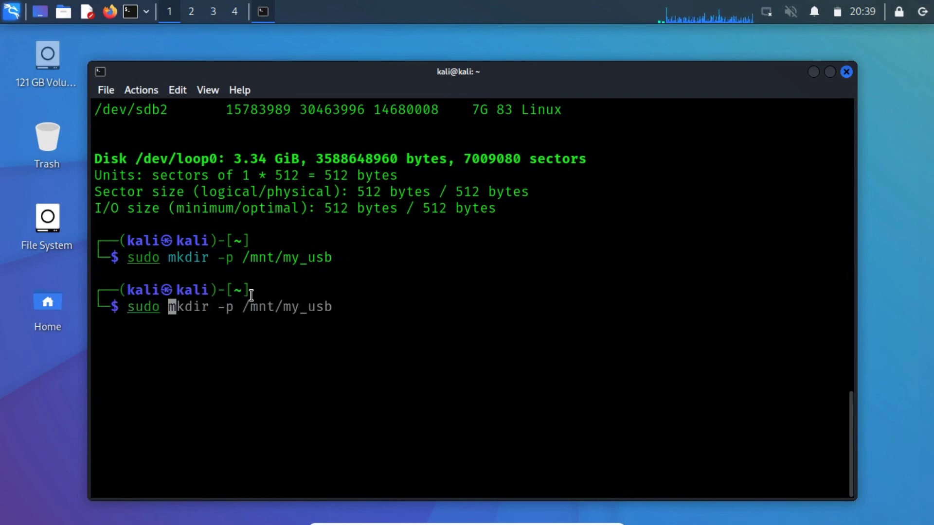
type("mount /dev/sd")
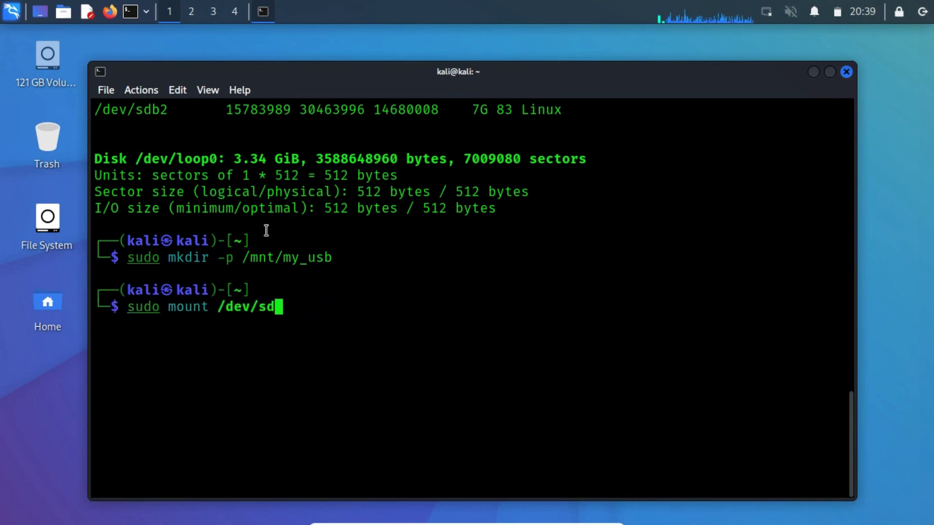
type("b2 /mnt/my_usb/")
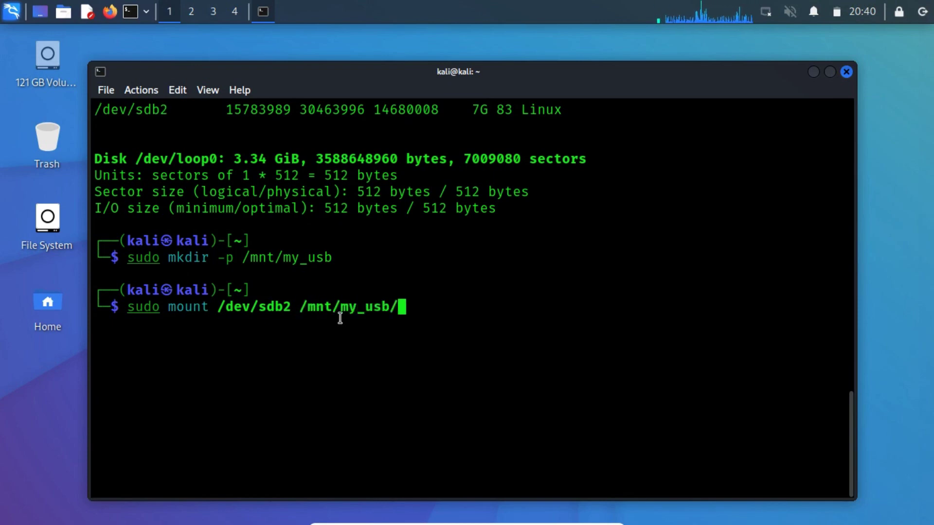
key("Return")
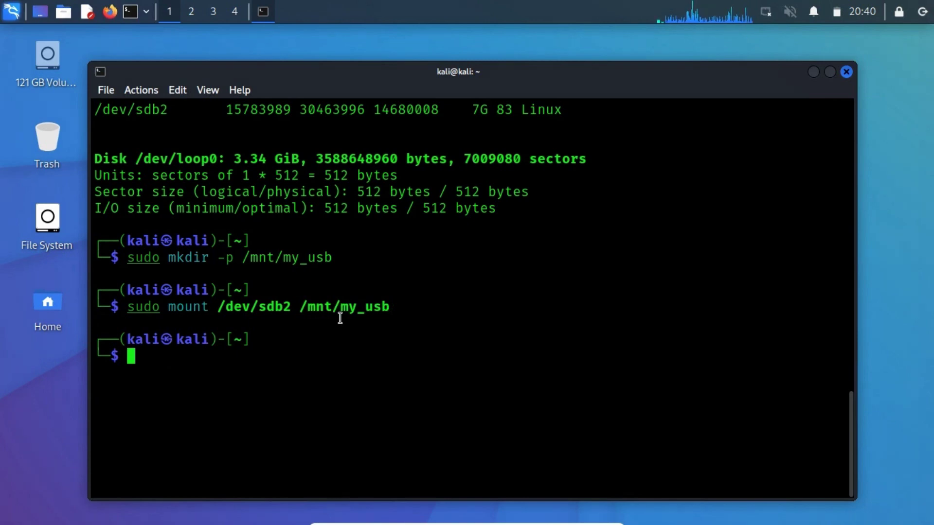
Unmount /dev/sdb2 with sudo umount.
type("sudo um")
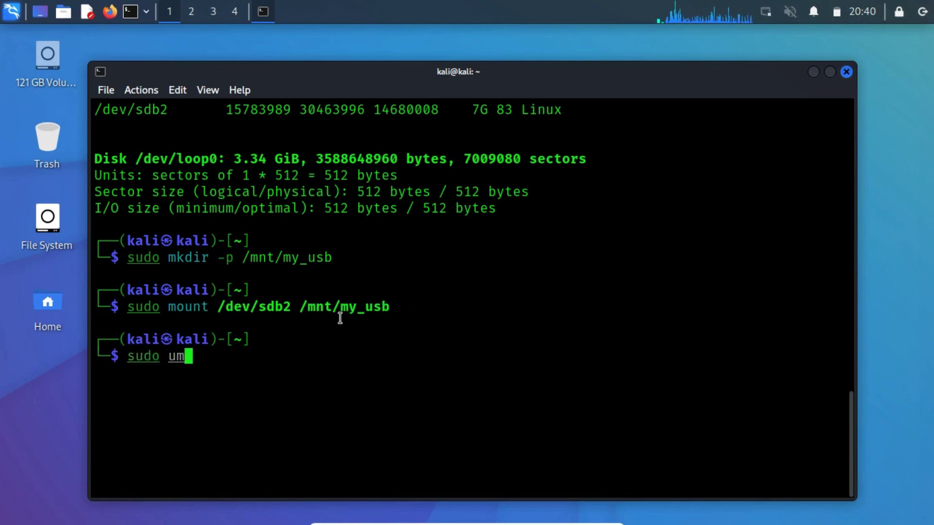
type("ount /dev/sdb")
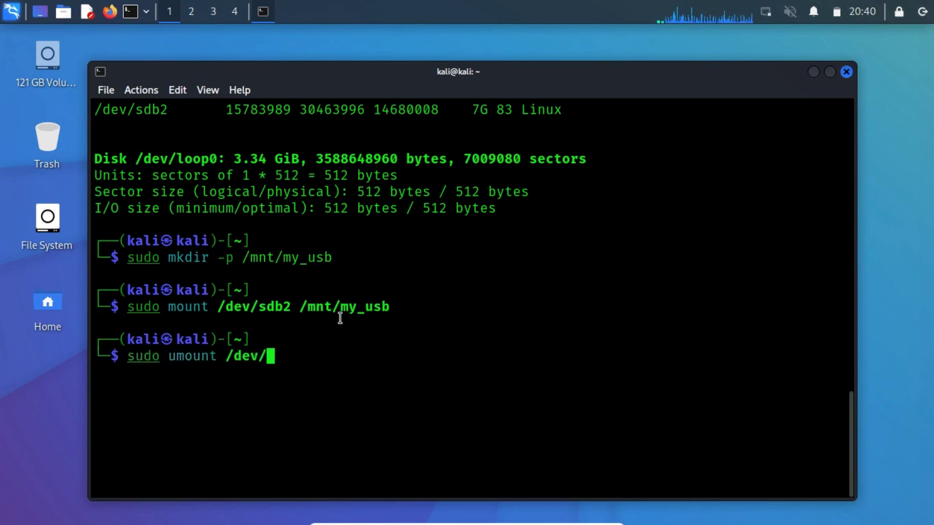
key("Tab")
type("2")
key("Return")
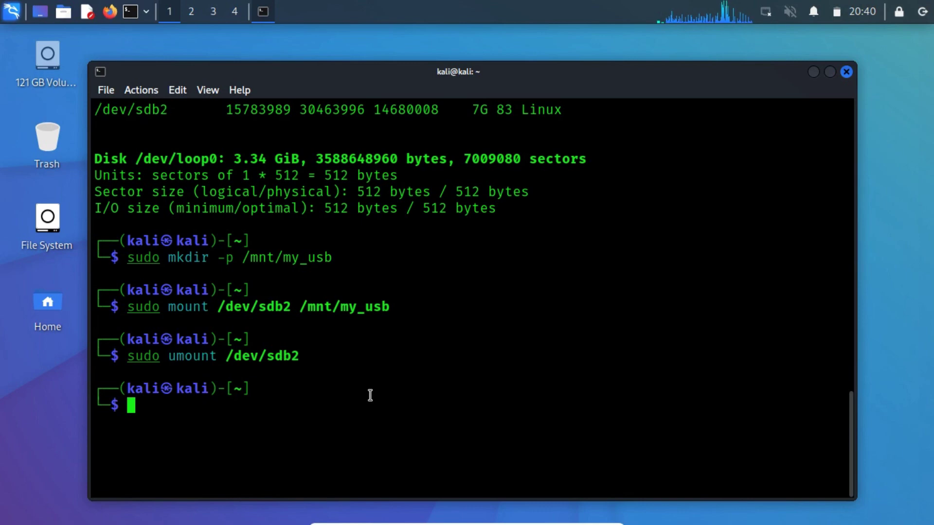
Close the terminal and create an empty document named New File on the desktop.
left_click(846, 72)
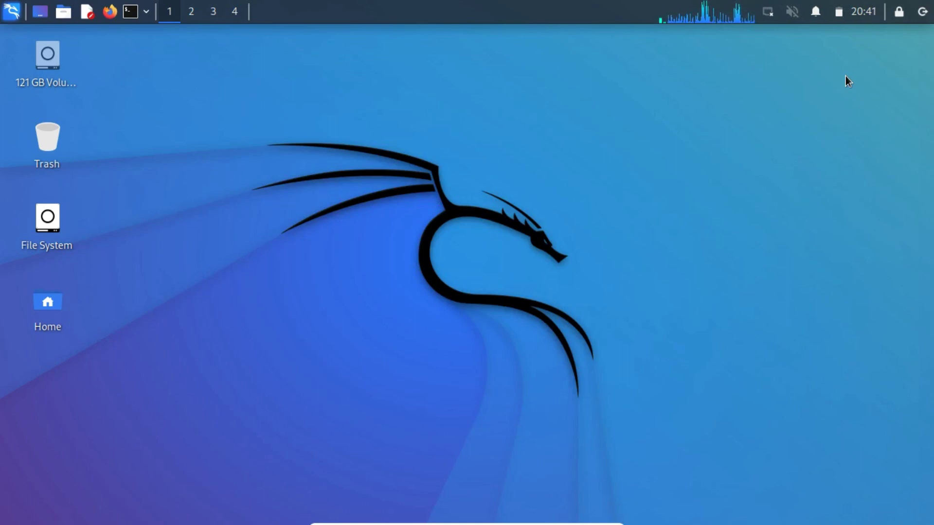
right_click(343, 298)
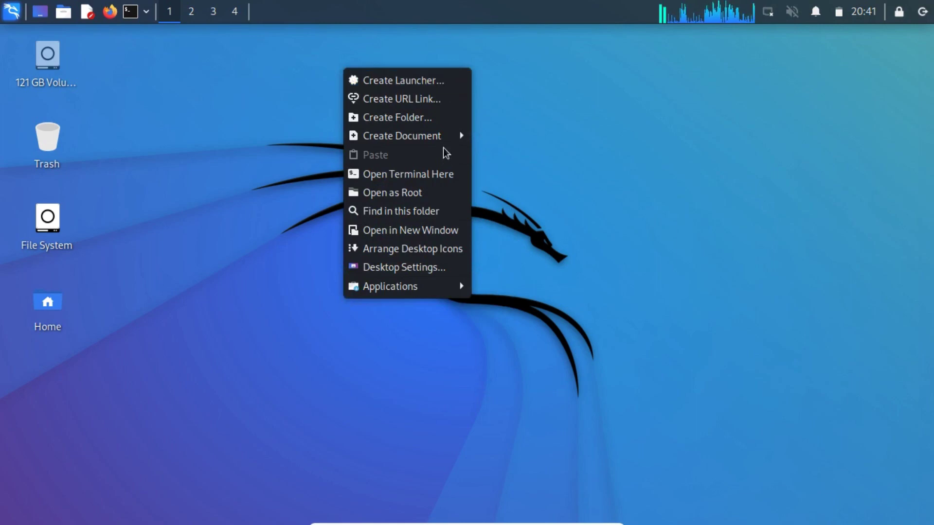
mouse_move(457, 137)
left_click(522, 152)
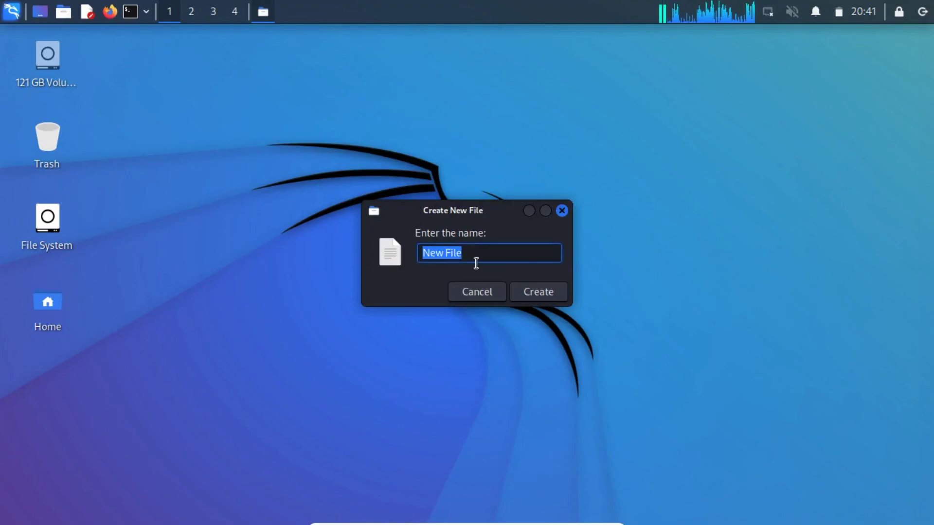
left_click(529, 293)
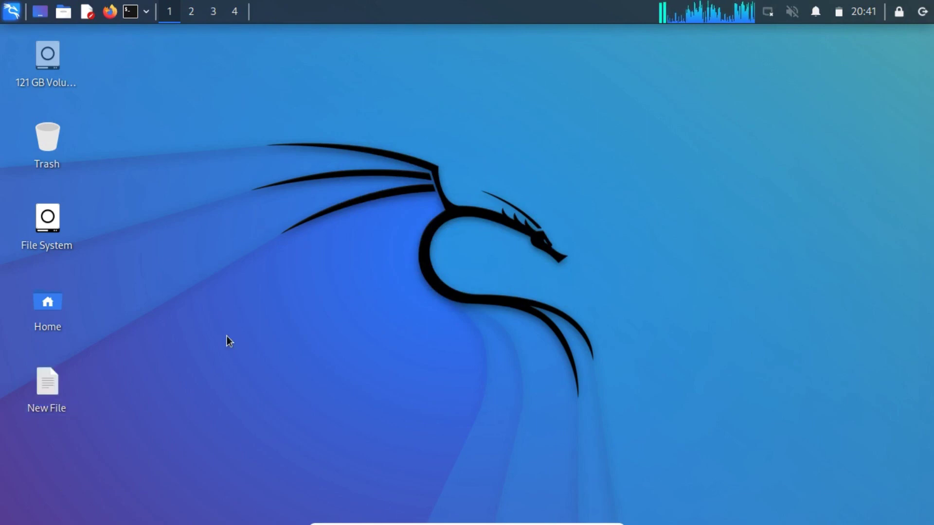
Shut down the live session and reboot from USB HDD: SanDisk Ultra via the BIOS boot menu.
left_click(923, 11)
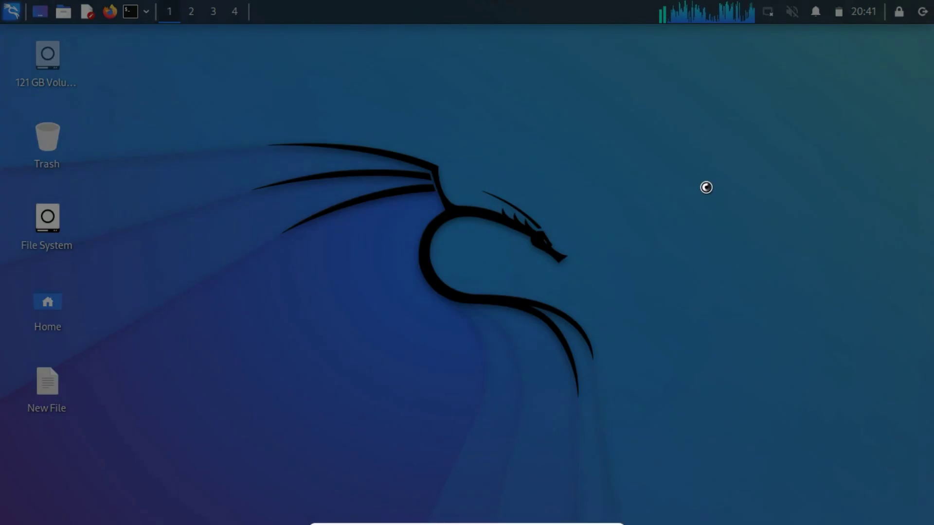
left_click(542, 223)
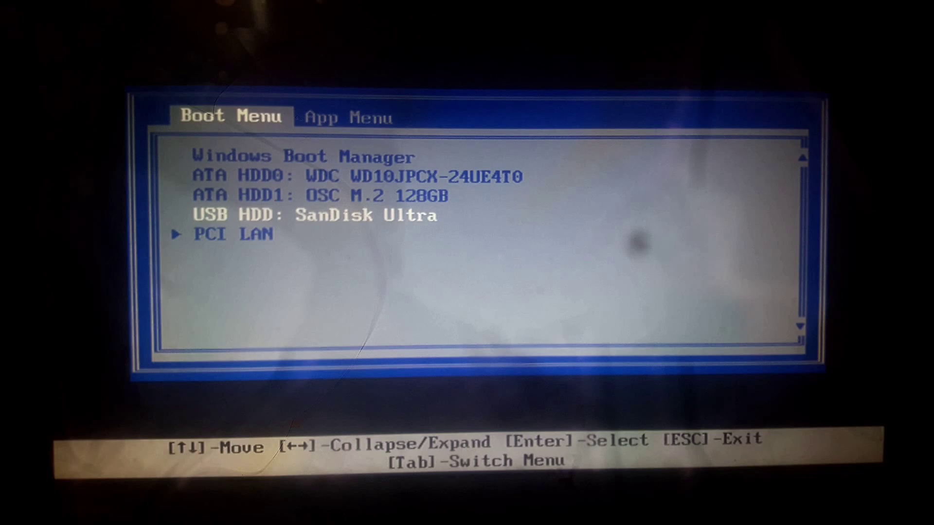
key("Return")
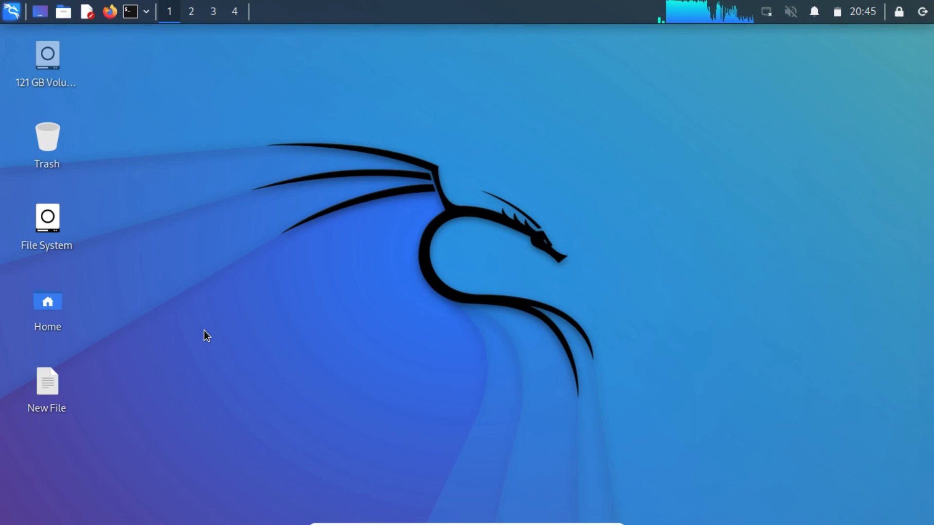
Select the New File icon on the desktop and delete it to the Trash.
left_click(55, 389)
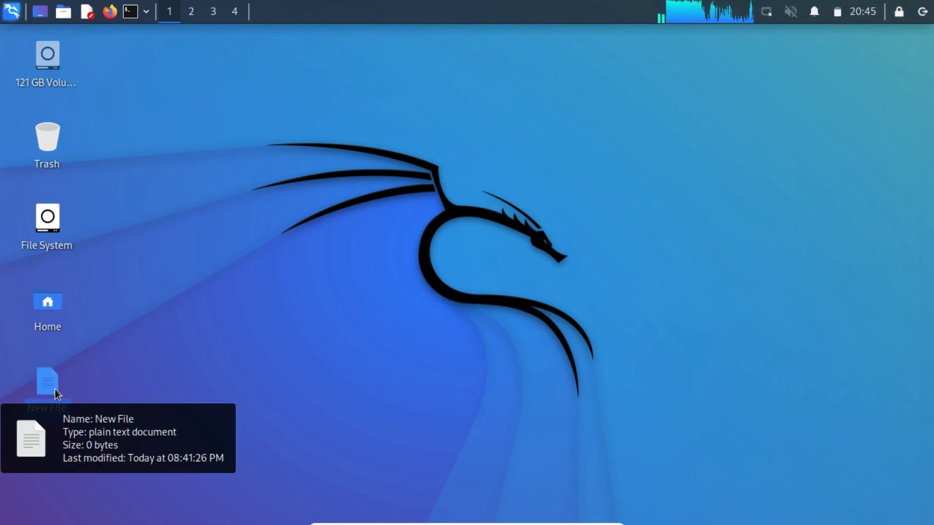
key("Delete")
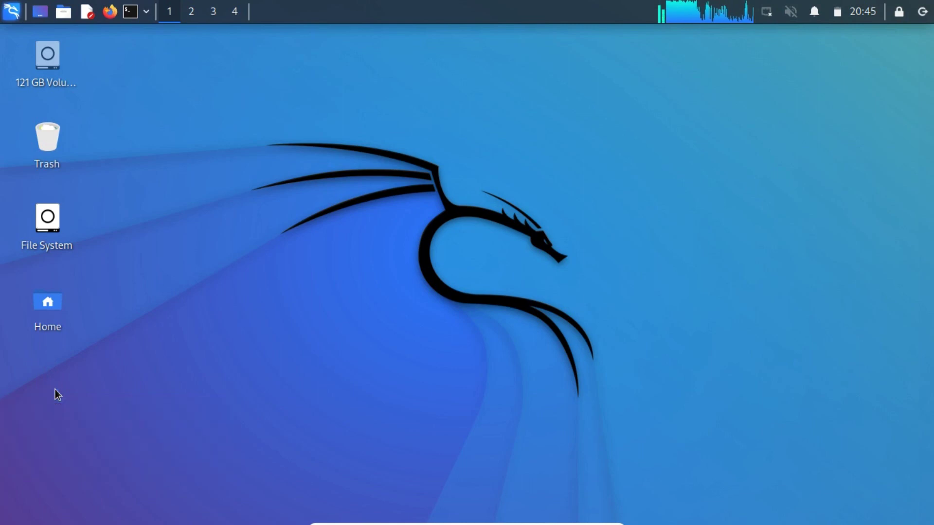